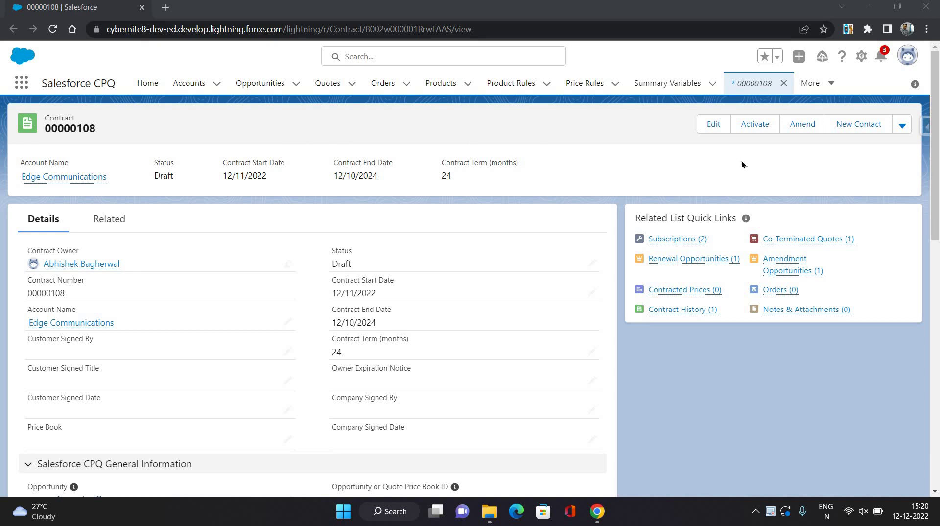
Step: Amend contract 00000108 to open the line editor of amendment quote Q-00068
left_click(803, 125)
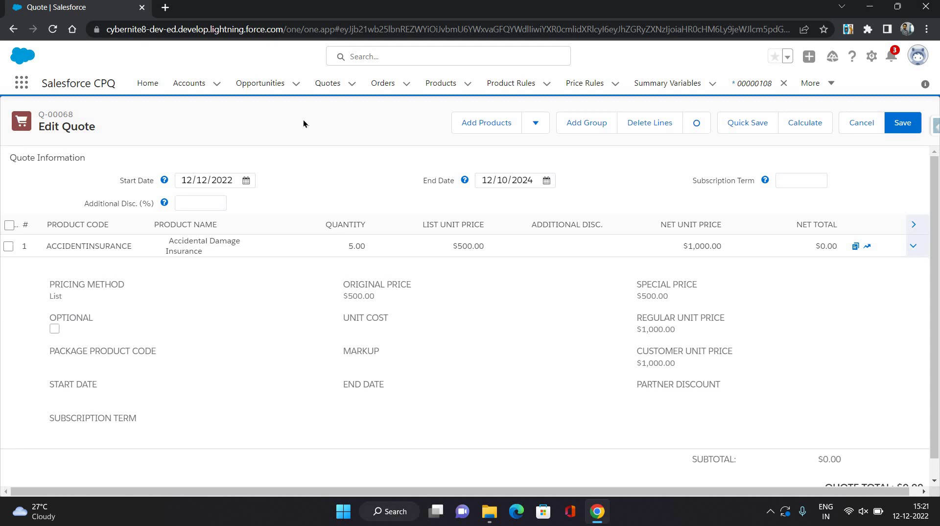
Step: Set the Accidental Damage Insurance quantity to 10 and recalculate the quote totals
left_click(345, 245)
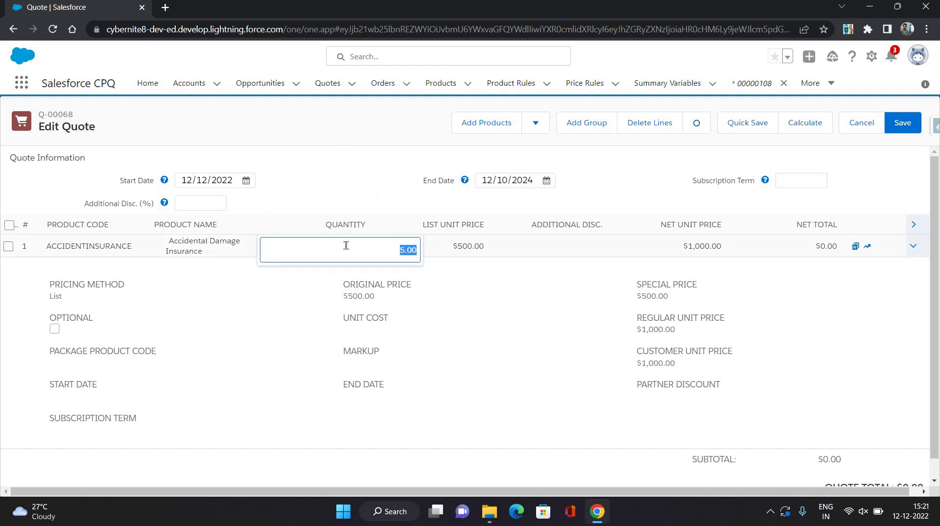
type("1")
type("0")
left_click(351, 139)
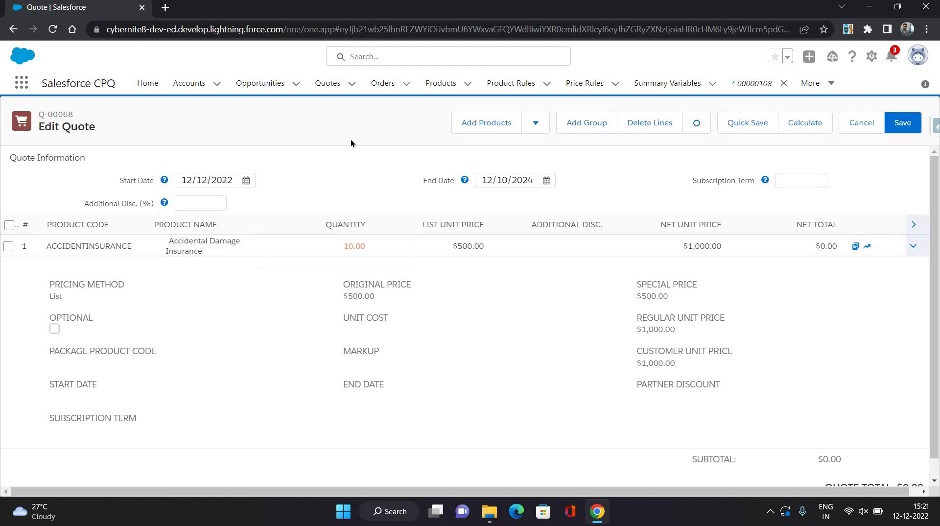
left_click(797, 128)
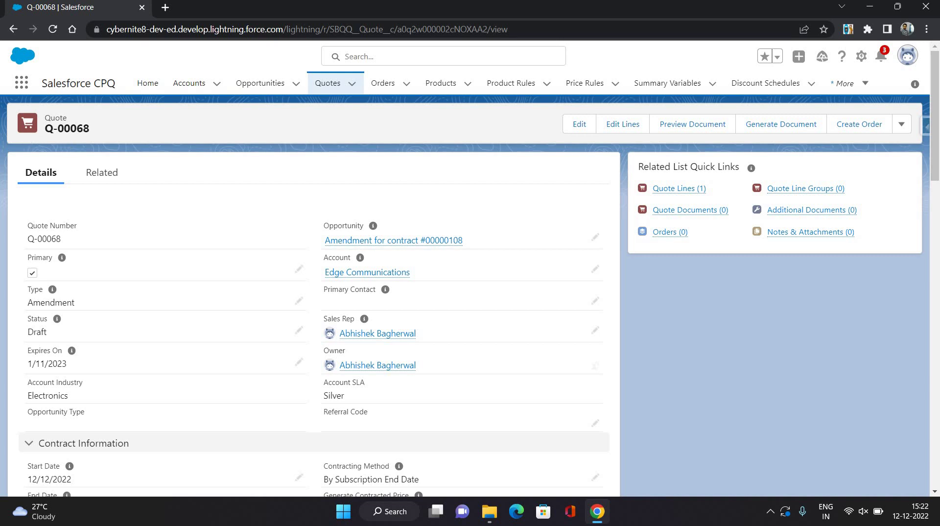
Step: Mark quote Q-00068 as Ordered and save it
scroll(539, 323, "down", 1)
scroll(583, 342, "down", 2)
scroll(594, 347, "down", 1)
left_click(595, 353)
left_click(329, 357)
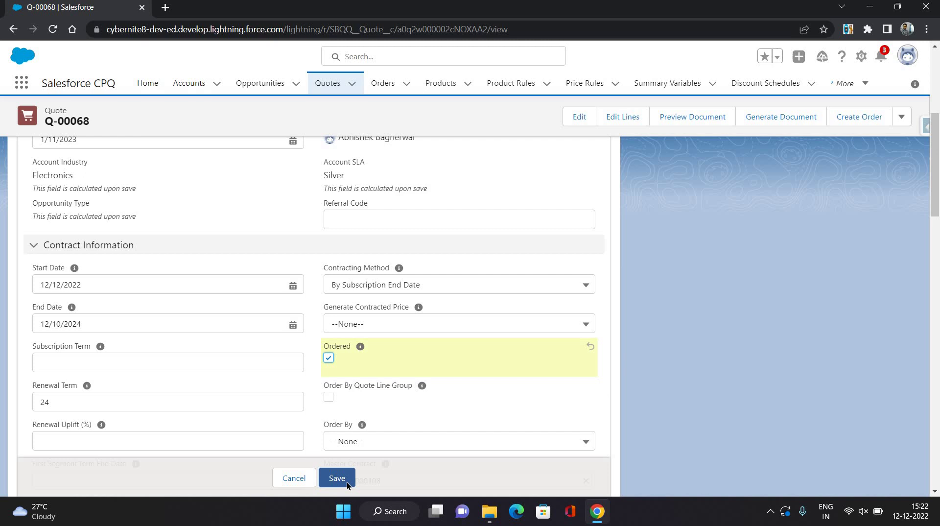
left_click(347, 482)
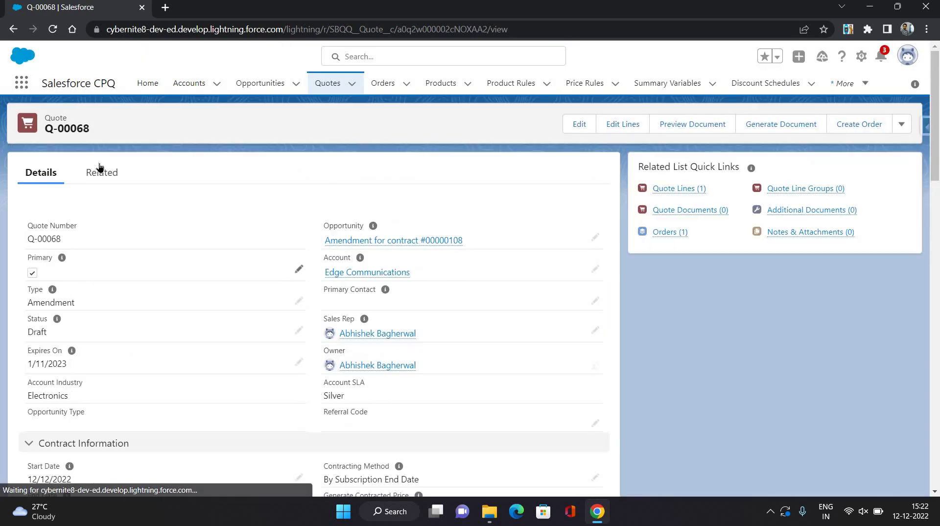
Step: Open the resulting order 00000133 from the quote's related Orders list
left_click(101, 172)
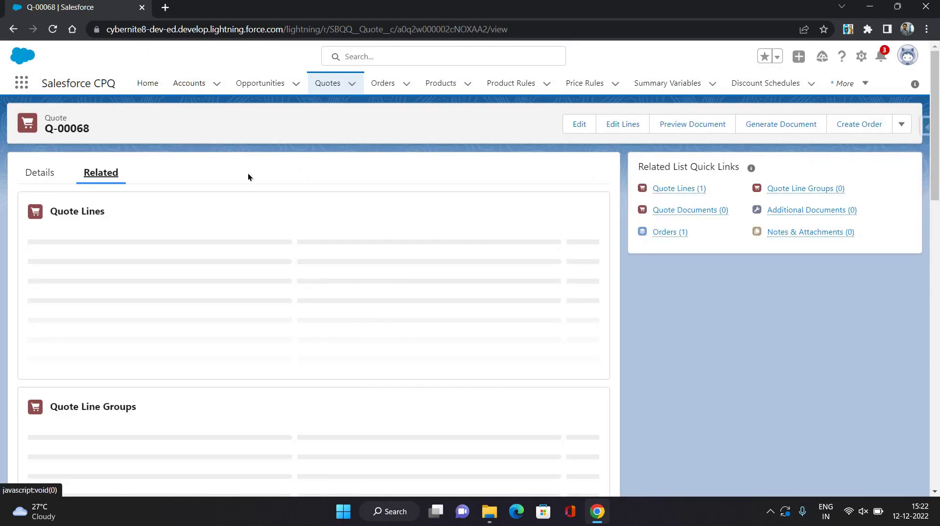
scroll(175, 330, "down", 5)
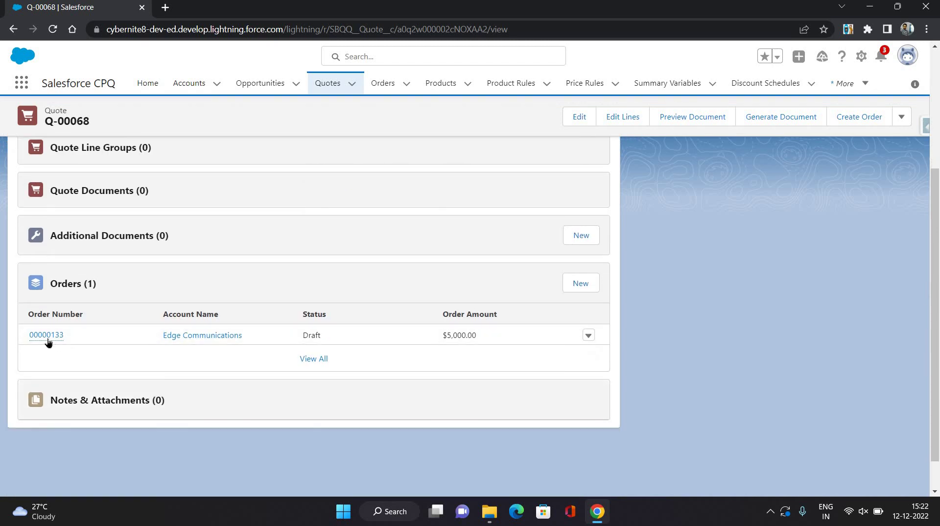
left_click(47, 335)
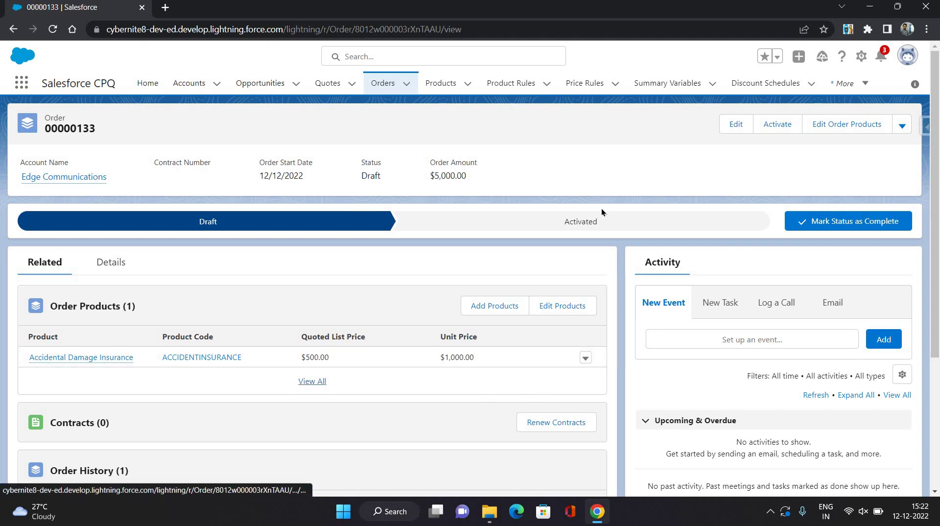
Step: Activate order 00000133 and bring up its detail fields
left_click(769, 128)
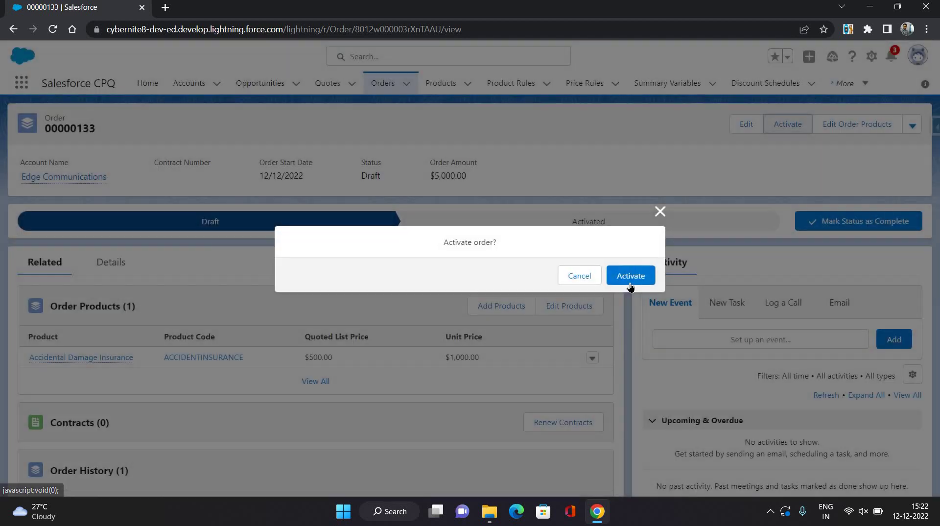
key("Escape")
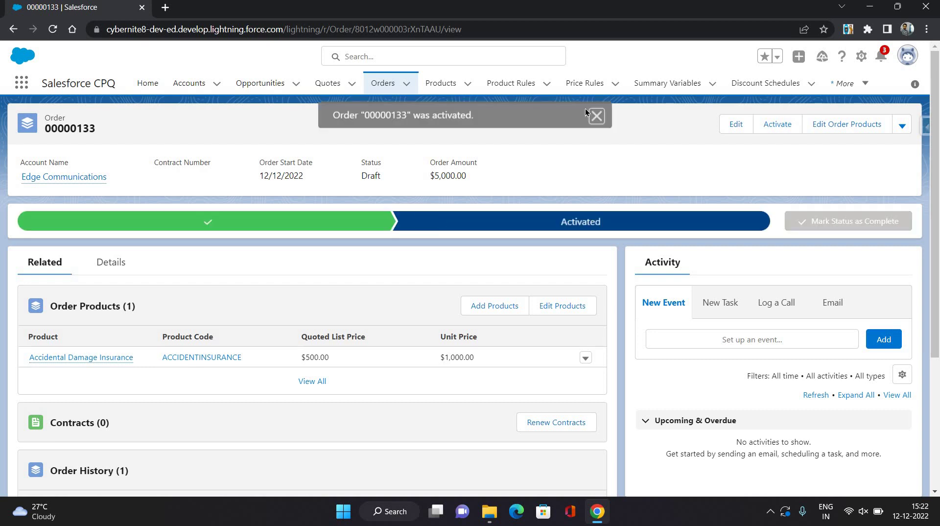
key("Right")
scroll(278, 362, "down", 3)
scroll(278, 362, "down", 1)
Step: Check Contracted on order 00000133 and save it
left_click(287, 349)
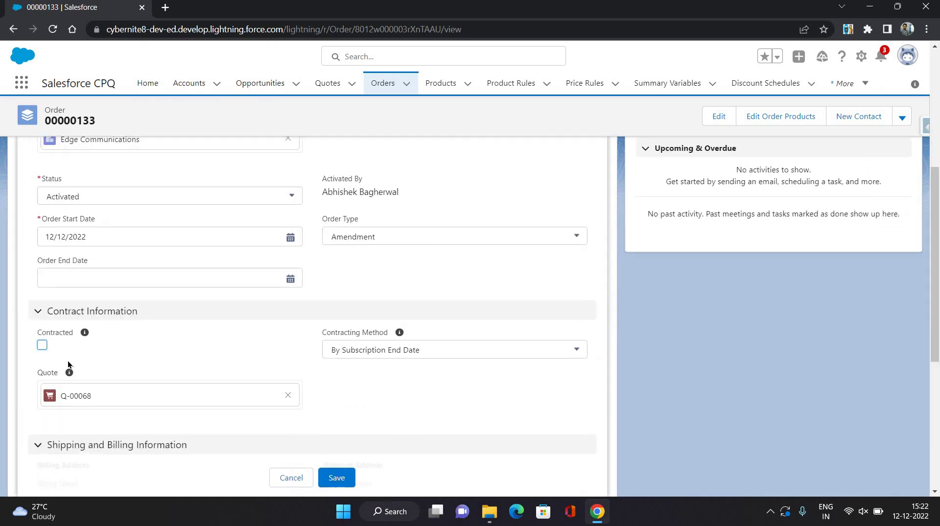
key("space")
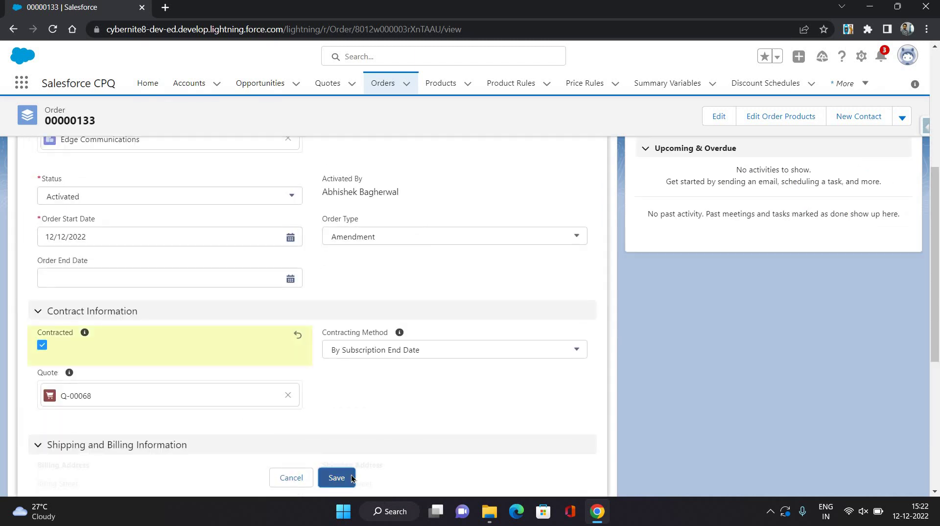
left_click(351, 477)
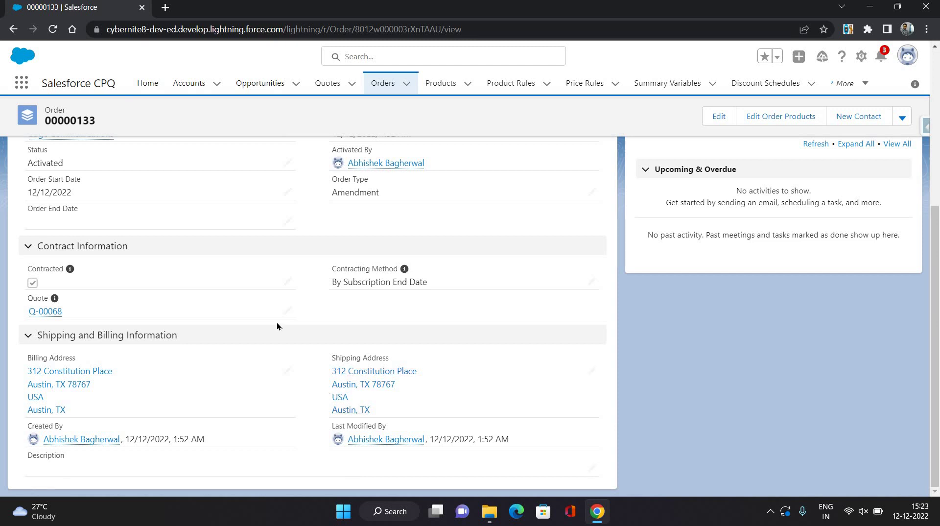
scroll(207, 324, "up", 5)
Step: Open contract 00000108 from the order's related records in a new browser tab
left_click(44, 262)
scroll(54, 56, "down", 4)
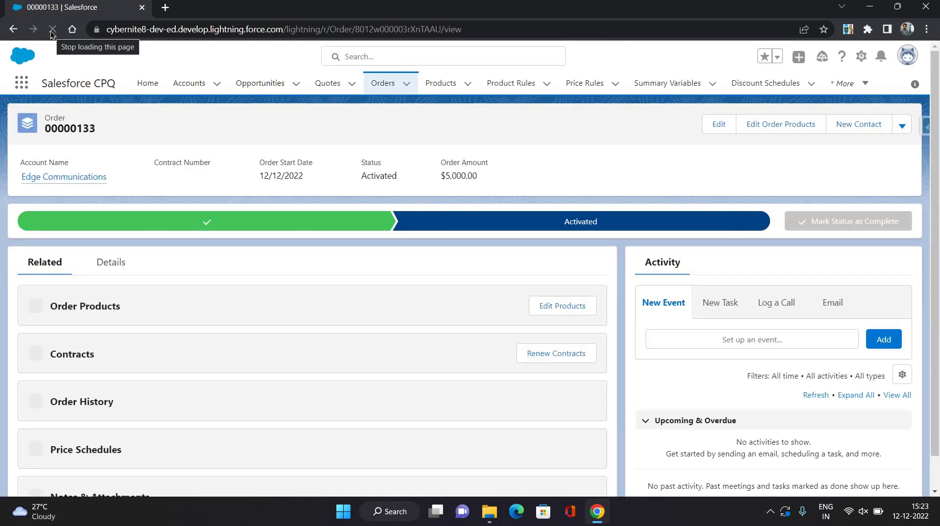
scroll(167, 313, "down", 1)
scroll(55, 347, "down", 1)
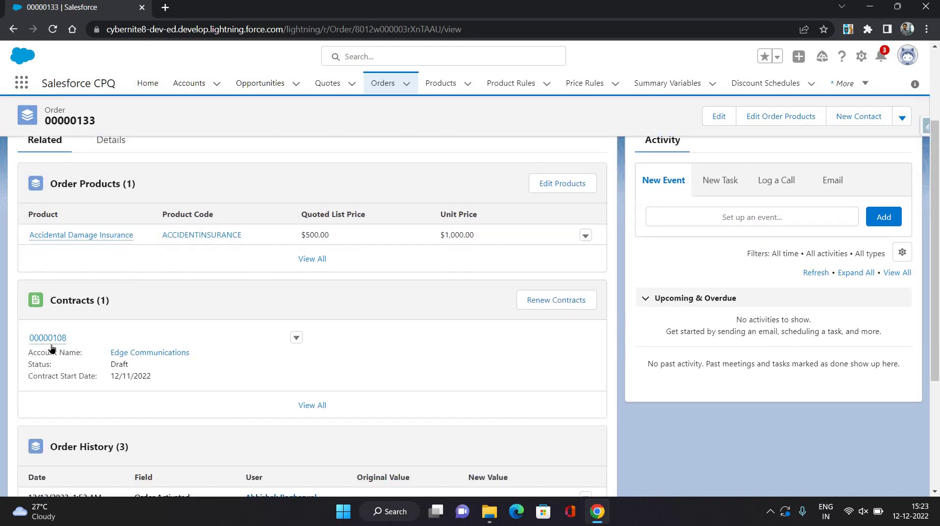
right_click(57, 339)
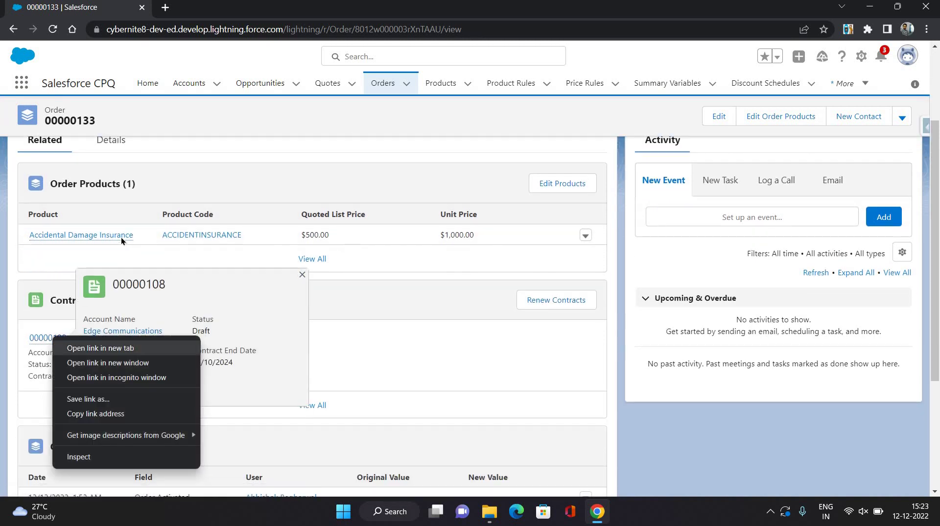
left_click(98, 349)
scroll(197, 43, "up", 3)
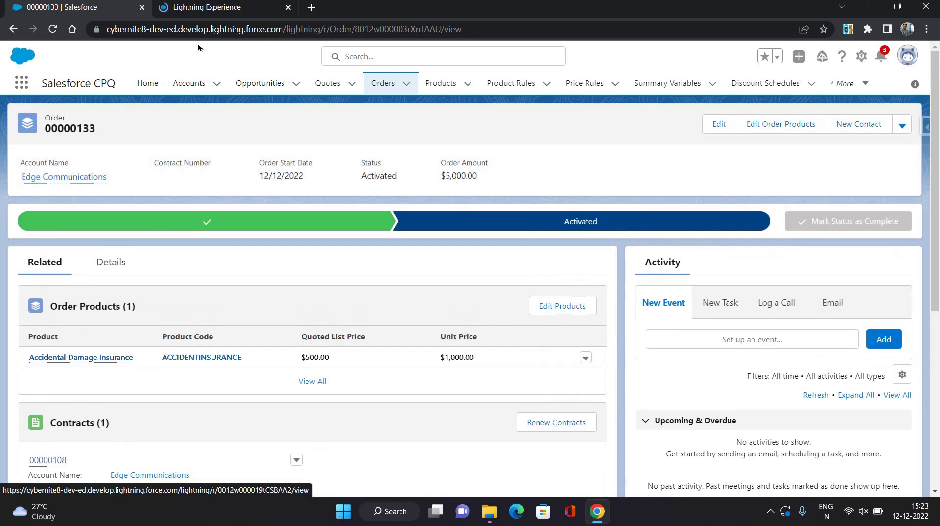
Step: Review contract 00000108's subscriptions, highlighting the quantity 1 and 4 rows and new quantity 5 row
left_click(200, 18)
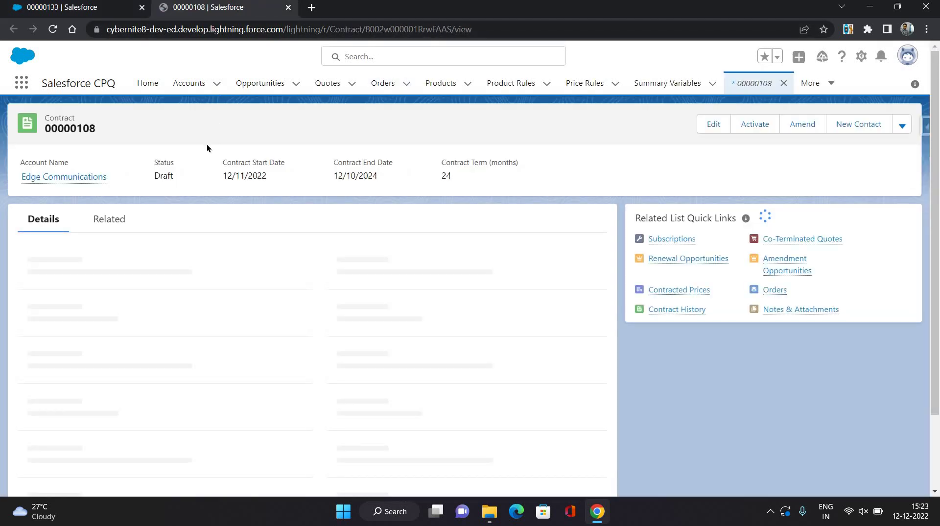
left_click(118, 226)
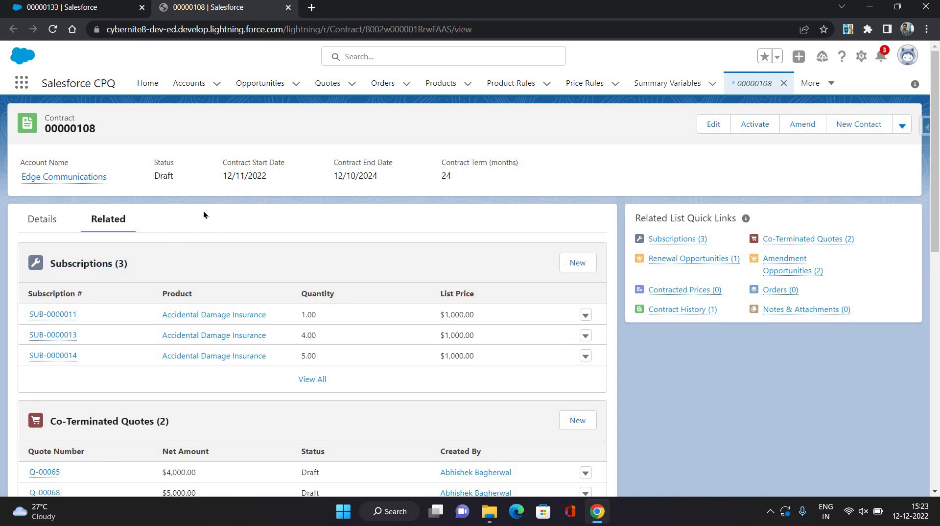
left_click_drag(333, 331, 295, 308)
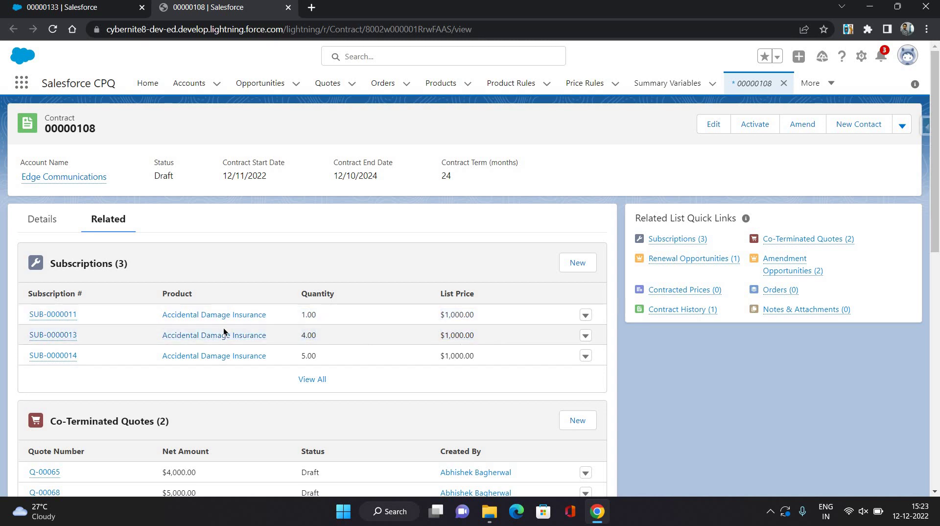
left_click_drag(509, 337, 26, 316)
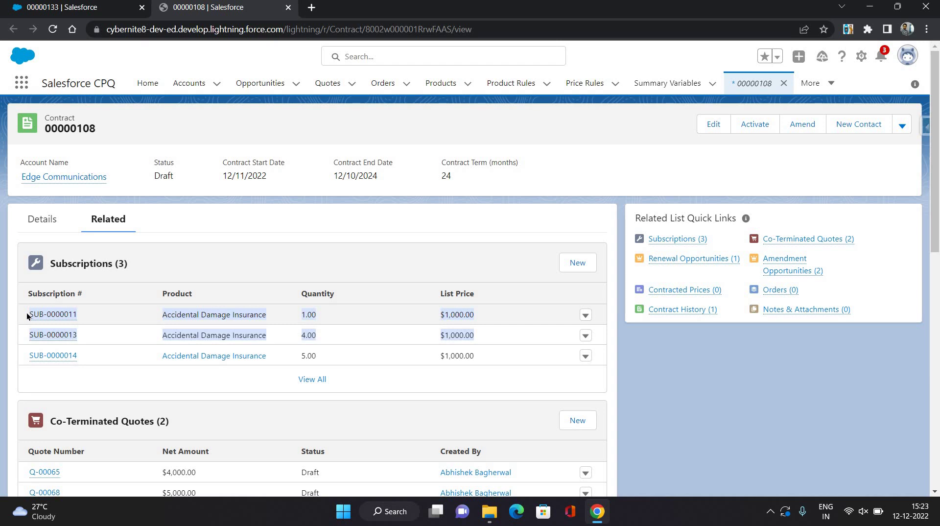
left_click(256, 230)
left_click_drag(524, 360, 20, 353)
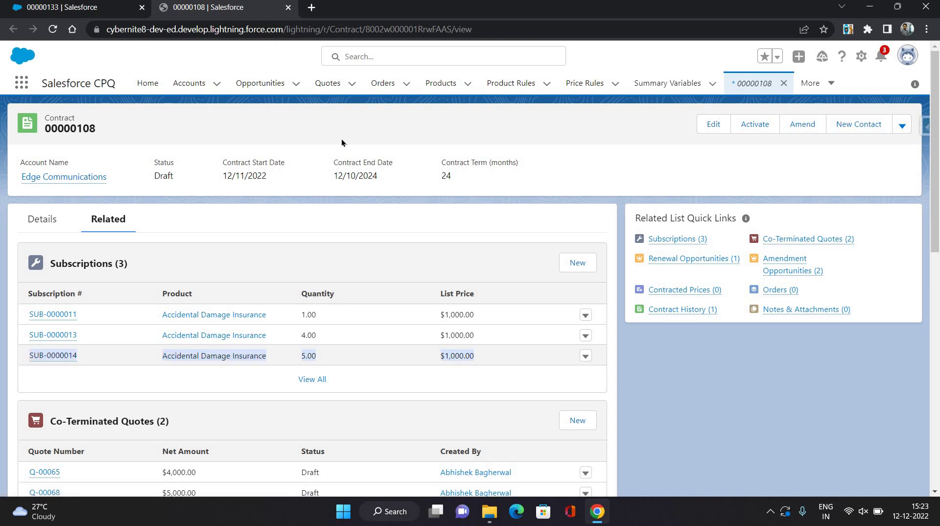